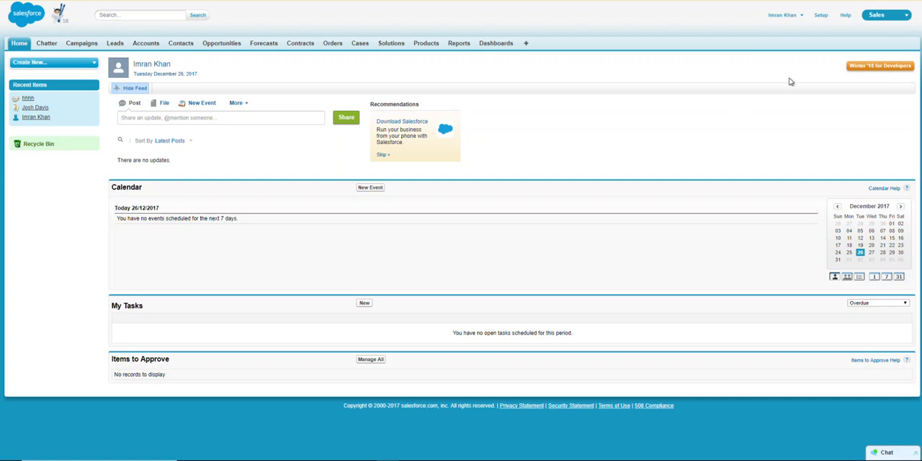
Step: In Setup, start a new custom field on the Account object and choose Formula as its data type
{"action": "left_click", "coordinate": [823, 18]}
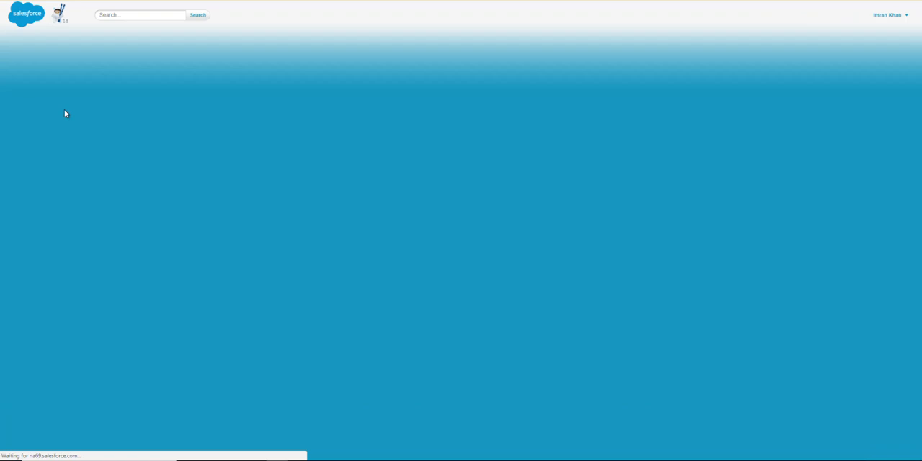
{"action": "type", "text": "account"}
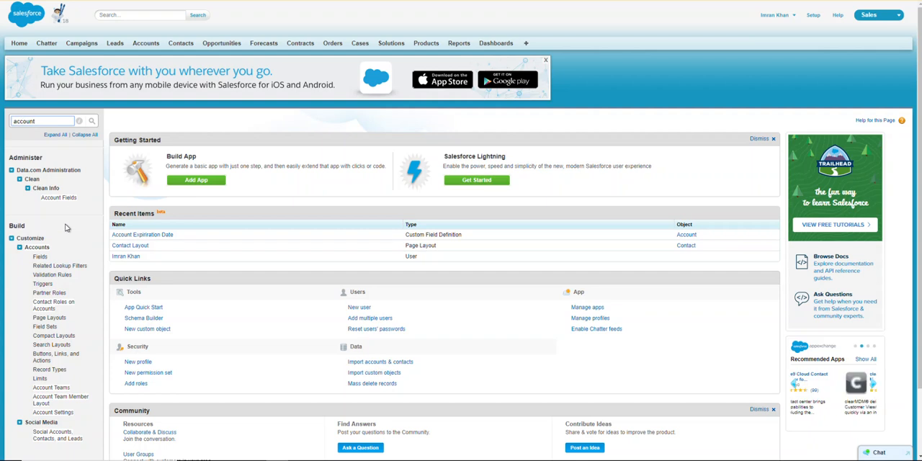
{"action": "left_click", "coordinate": [39, 257]}
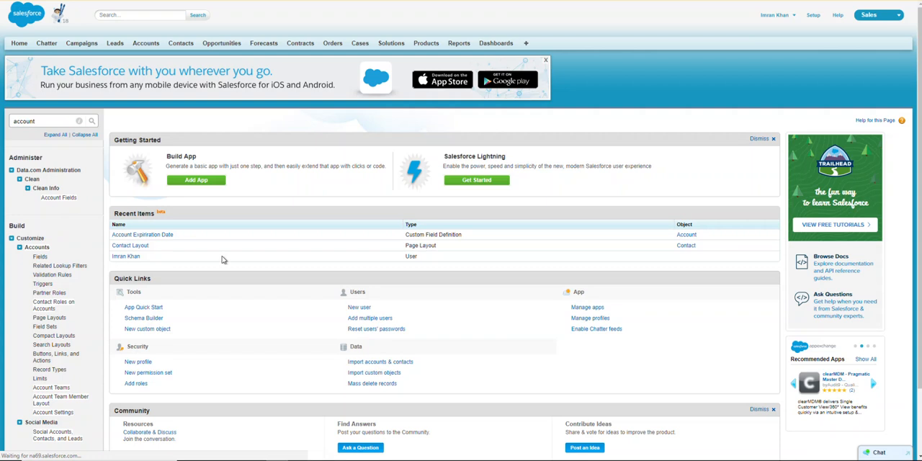
{"action": "scroll", "coordinate": [337, 258], "scroll_direction": "down", "scroll_amount": 3}
{"action": "scroll", "coordinate": [337, 258], "scroll_direction": "down", "scroll_amount": 3}
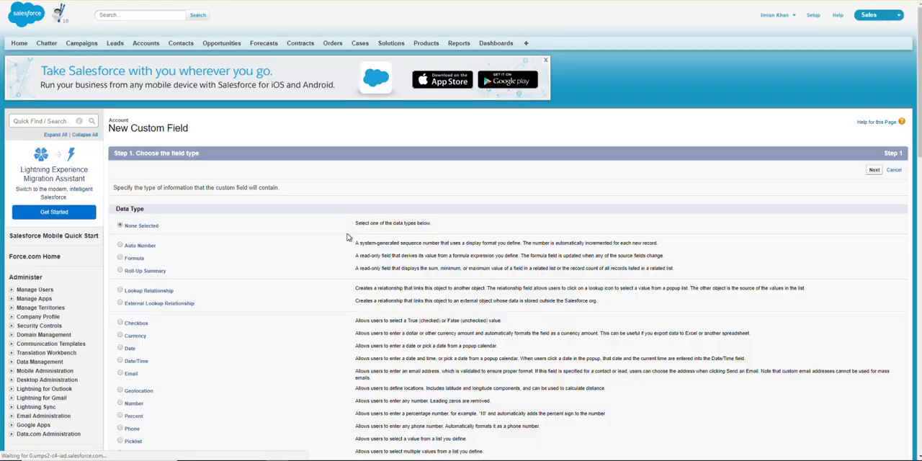
{"action": "left_click", "coordinate": [120, 260]}
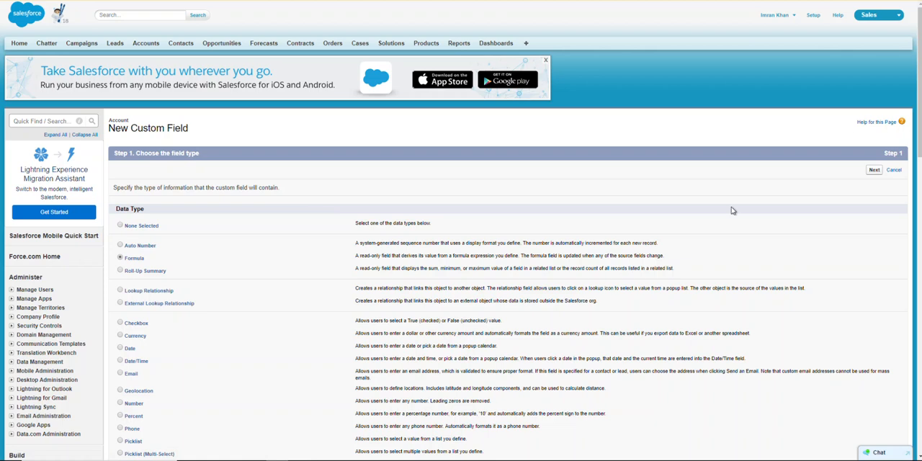
{"action": "left_click", "coordinate": [876, 170]}
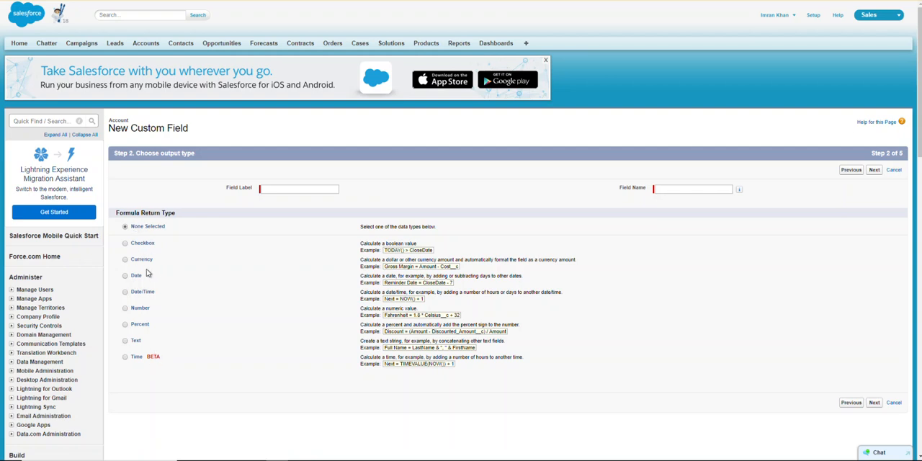
Step: Label the formula field "Assigned SDR", set its return type to Text, and continue to the formula entry
{"action": "left_click", "coordinate": [126, 342]}
{"action": "left_click", "coordinate": [284, 188]}
{"action": "type", "text": "Assigned "}
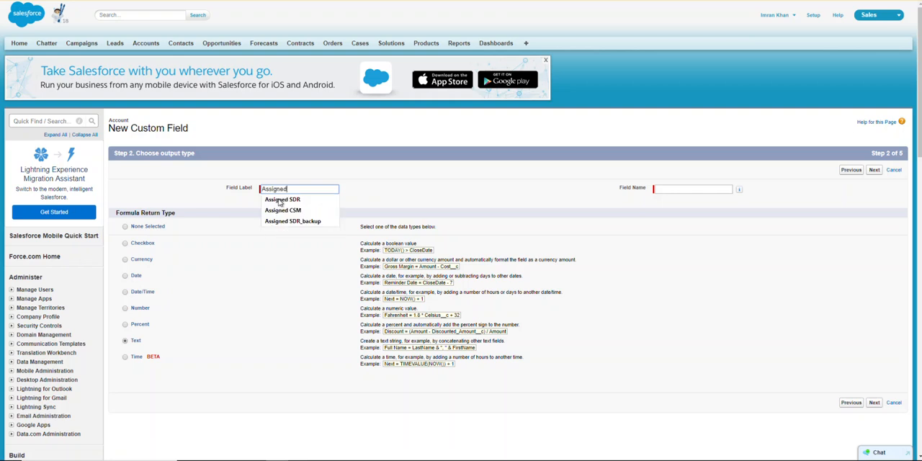
{"action": "type", "text": "SDR"}
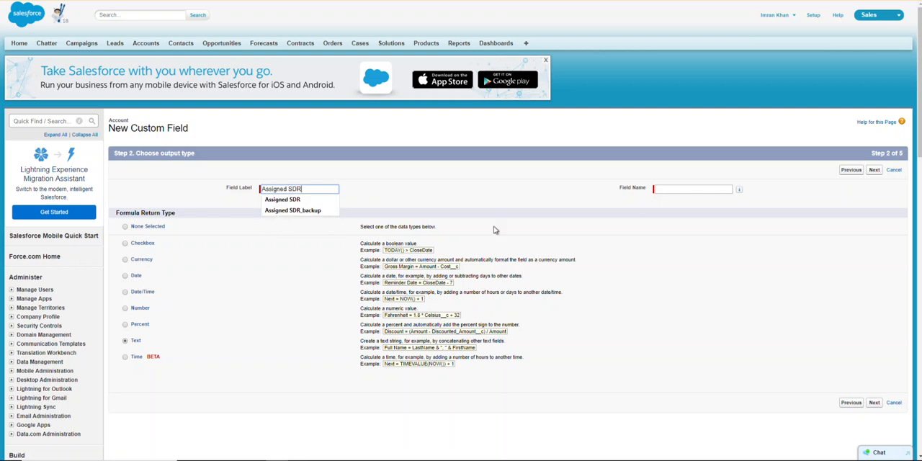
{"action": "left_click", "coordinate": [561, 193]}
{"action": "left_click", "coordinate": [875, 170]}
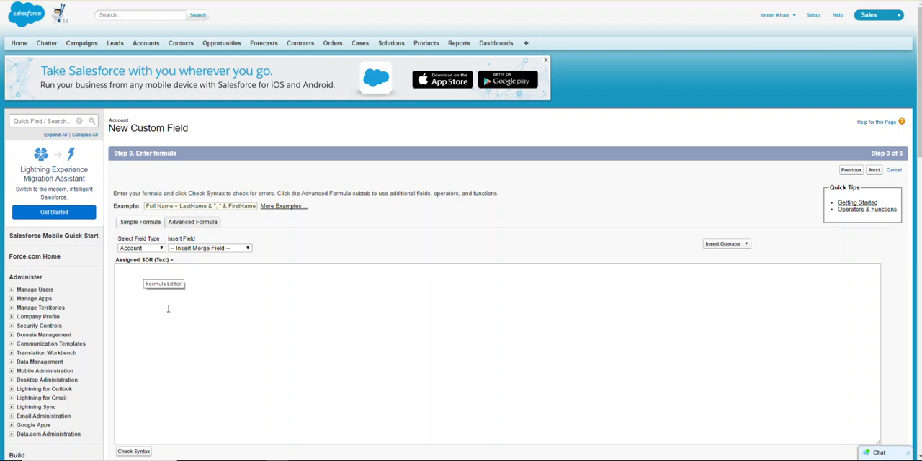
Step: Insert the account owner's Username merge field into the advanced formula
{"action": "left_click", "coordinate": [192, 222]}
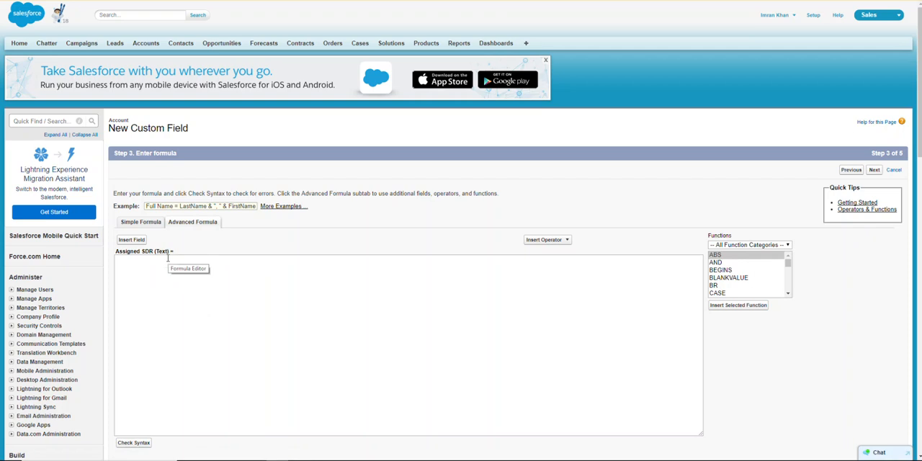
{"action": "left_click", "coordinate": [132, 240]}
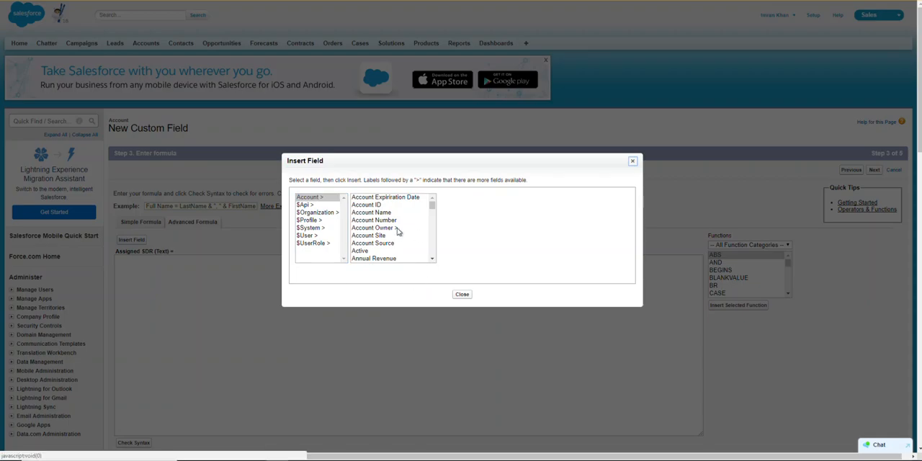
{"action": "left_click", "coordinate": [396, 228]}
{"action": "left_click_drag", "start_coordinate": [503, 209], "coordinate": [507, 255]}
{"action": "left_click", "coordinate": [468, 243]}
{"action": "left_click", "coordinate": [544, 249]}
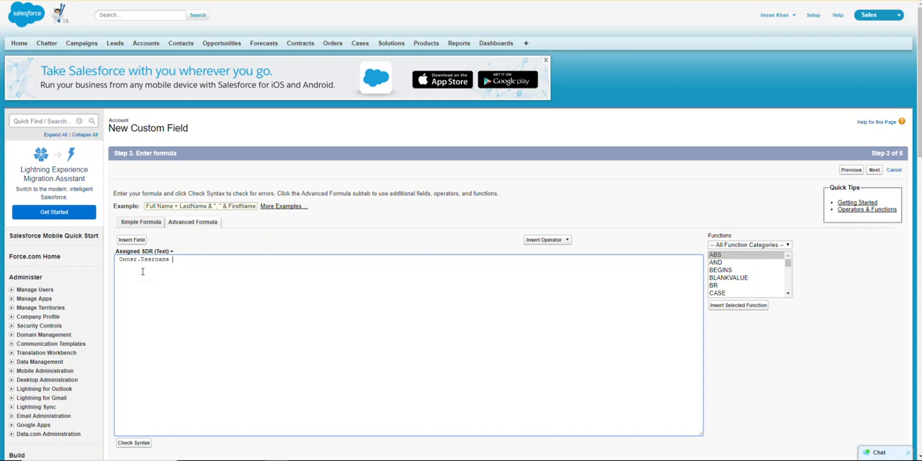
Step: Compare Owner.Username with a sample e-mail address in single quotes and make this the condition of an IF function
{"action": "type", "text": "''"}
{"action": "type", "text": "ABC"}
{"action": "type", "text": "@test.com"}
{"action": "type", "text": "'"}
{"action": "type", "text": "IF ("}
{"action": "key", "text": "Right"}
{"action": "key", "text": "Right"}
{"action": "key", "text": "Right"}
{"action": "key", "text": "Right"}
{"action": "key", "text": "Right"}
{"action": "key", "text": "Right"}
{"action": "key", "text": "Right"}
{"action": "key", "text": "Right"}
Step: Complete the IF function with one quoted full name as the true value and another as the false value
{"action": "type", "text": "'John Doe','"}
{"action": "type", "text": "jane doe'"}
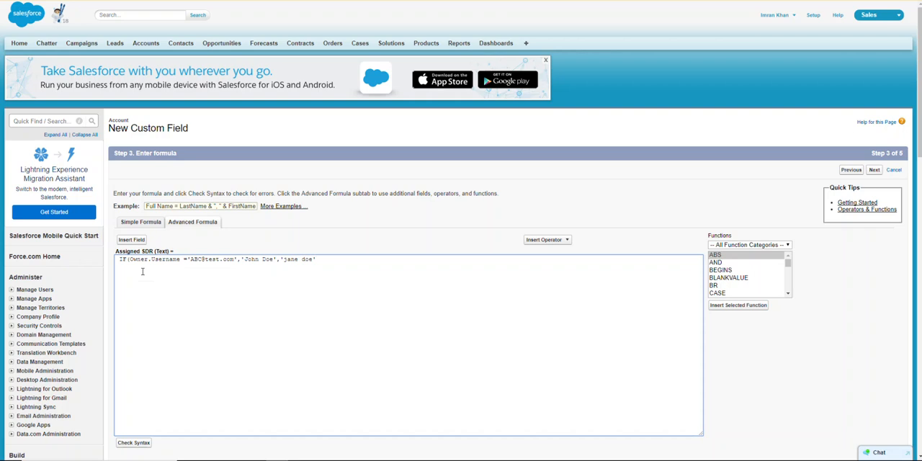
{"action": "type", "text": ")"}
Step: Look up the IF function's description and compare its arguments with the condition and two result values in the formula
{"action": "left_click", "coordinate": [726, 265]}
{"action": "key", "text": "i"}
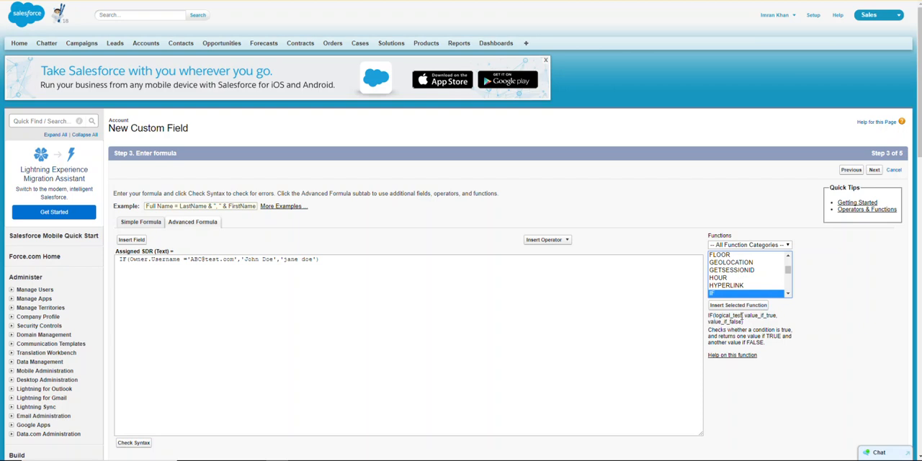
{"action": "left_click_drag", "start_coordinate": [130, 260], "coordinate": [235, 260]}
{"action": "left_click", "coordinate": [143, 262]}
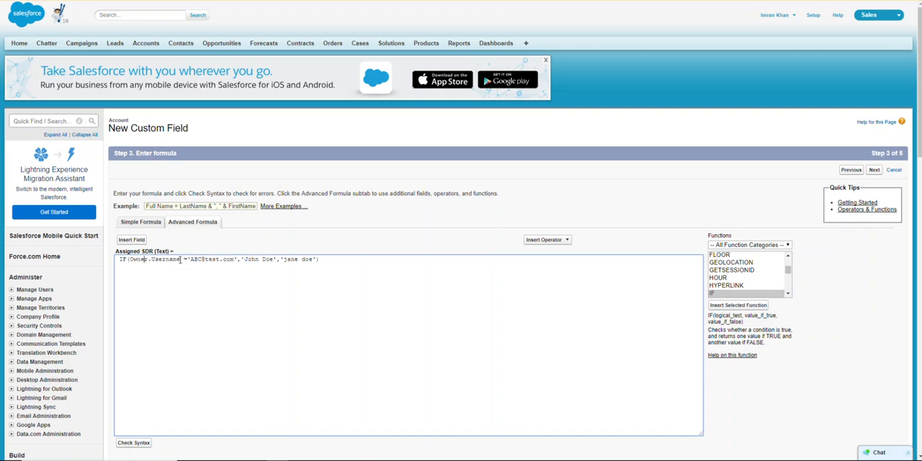
{"action": "left_click_drag", "start_coordinate": [191, 260], "coordinate": [232, 260]}
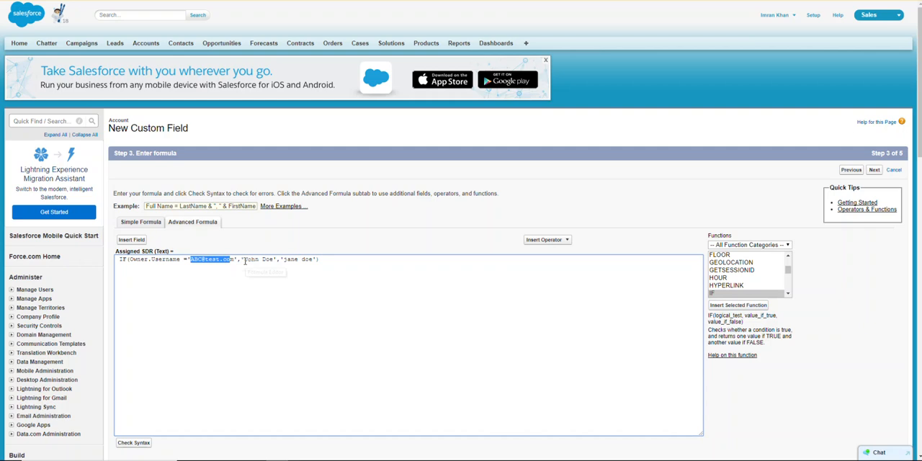
{"action": "left_click_drag", "start_coordinate": [241, 259], "coordinate": [266, 260]}
{"action": "left_click_drag", "start_coordinate": [191, 260], "coordinate": [316, 259]}
{"action": "left_click", "coordinate": [316, 260]}
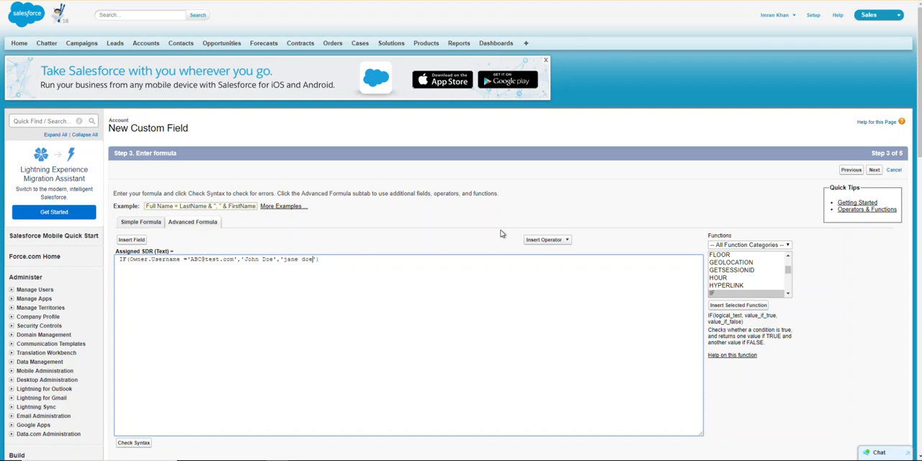
Step: Look up the OR function's description and open an OR( function before Owner.Username inside the IF
{"action": "left_click", "coordinate": [131, 260]}
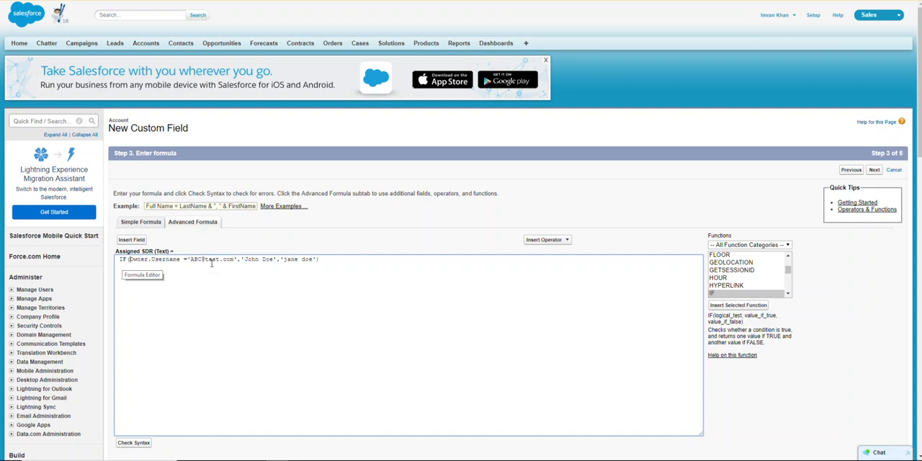
{"action": "left_click", "coordinate": [747, 286]}
{"action": "key", "text": "o"}
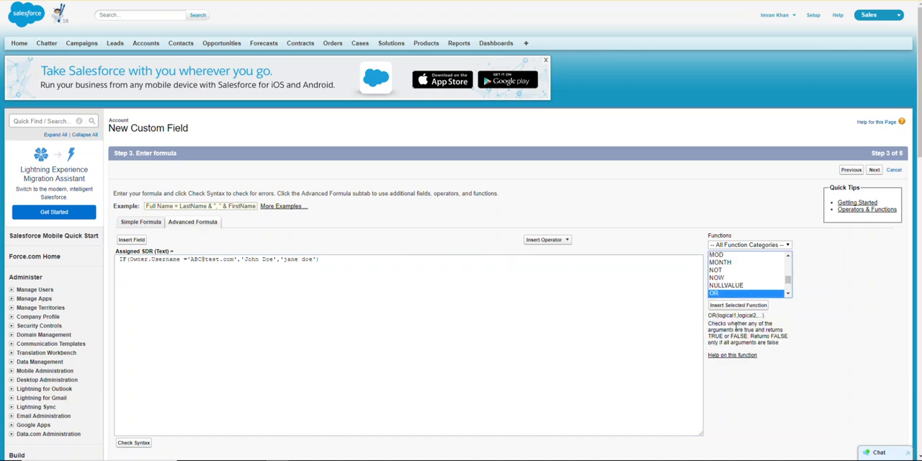
{"action": "left_click", "coordinate": [133, 260]}
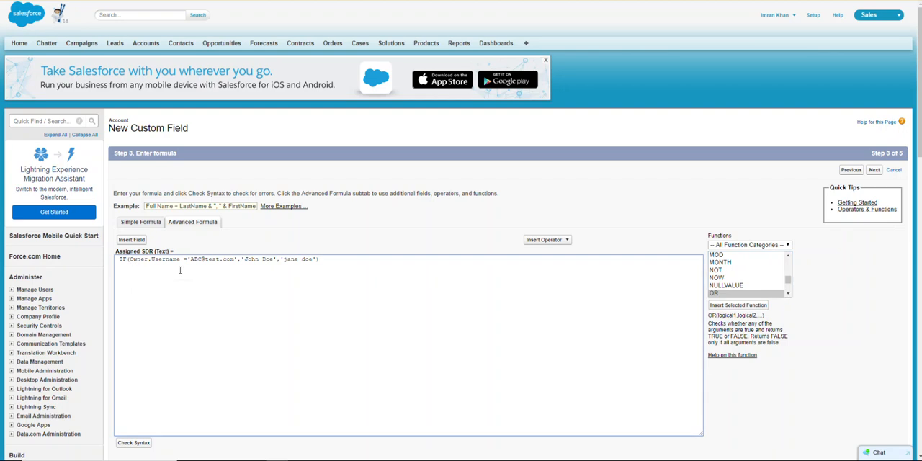
{"action": "type", "text": "OR"}
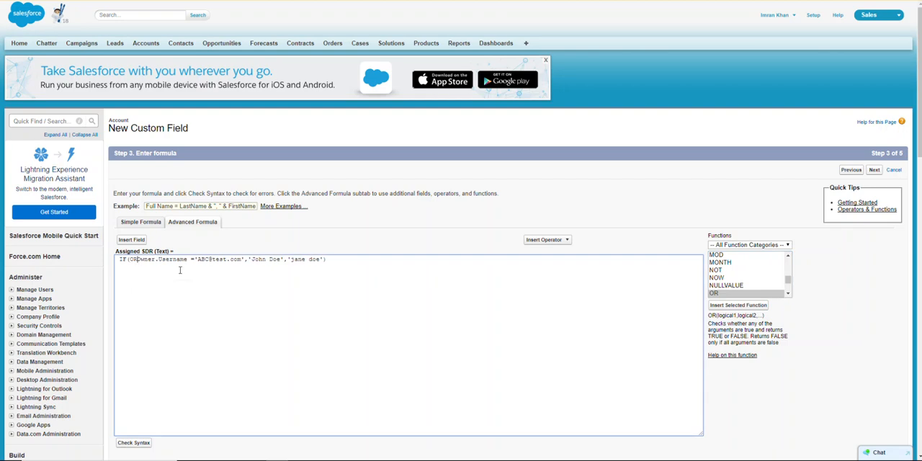
{"action": "type", "text": "("}
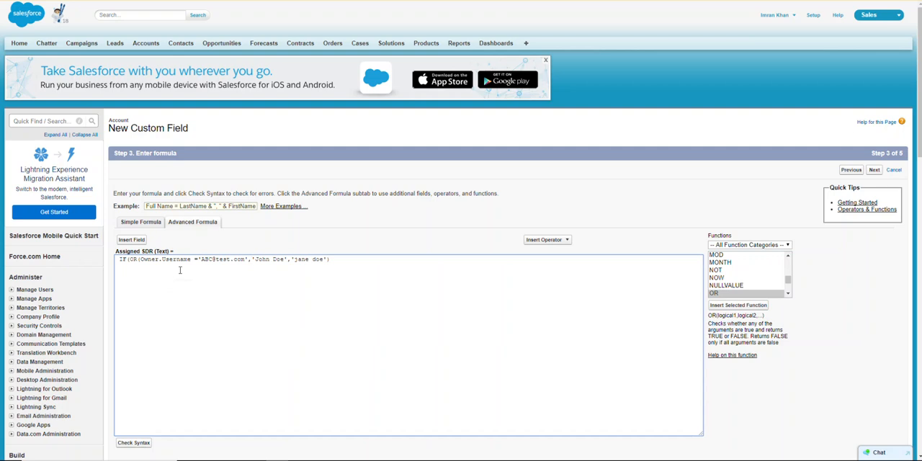
Step: Add a second Owner.Username condition inside the OR function and use == as the operator in both comparisons
{"action": "type", "text": "Owner.Username='"}
{"action": "key", "text": "BackSpace"}
{"action": "type", "text": "=="}
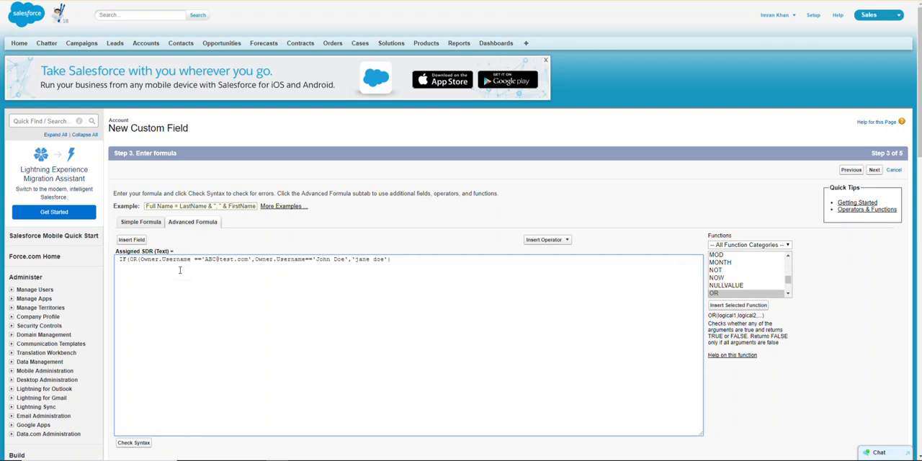
Step: Complete the second condition with another quoted e-mail address and close the OR function before the IF's result values
{"action": "type", "text": "xyz@test.com',"}
{"action": "type", "text": "'"}
{"action": "left_click", "coordinate": [367, 2]}
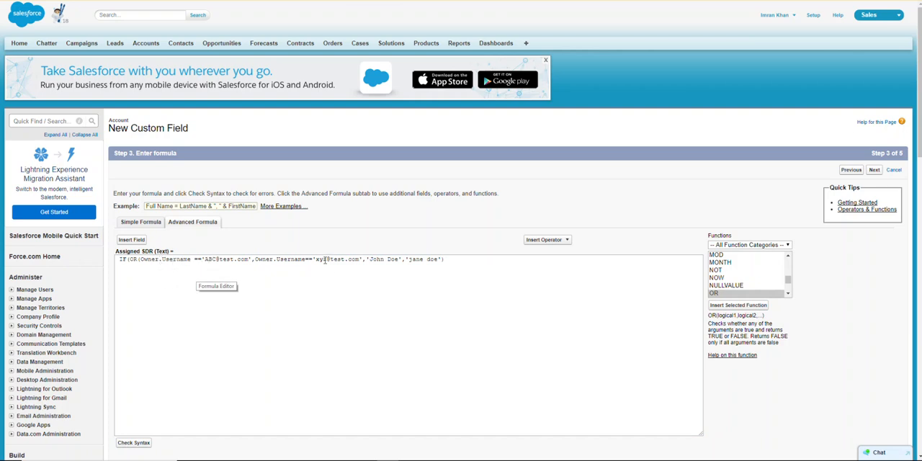
{"action": "left_click", "coordinate": [362, 261]}
{"action": "type", "text": ")"}
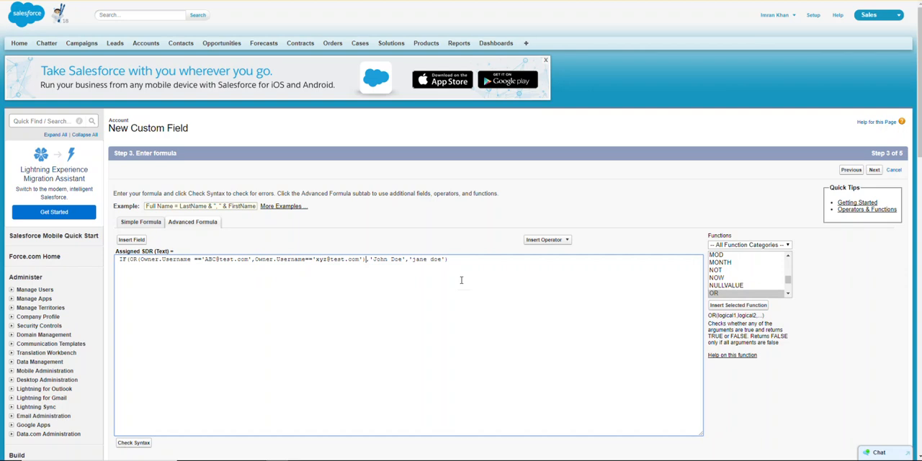
Step: Review the IF's result values and check the syntax of the Assigned SDR formula
{"action": "left_click_drag", "start_coordinate": [373, 260], "coordinate": [432, 260]}
{"action": "left_click", "coordinate": [394, 260]}
{"action": "type", "text": "jane"}
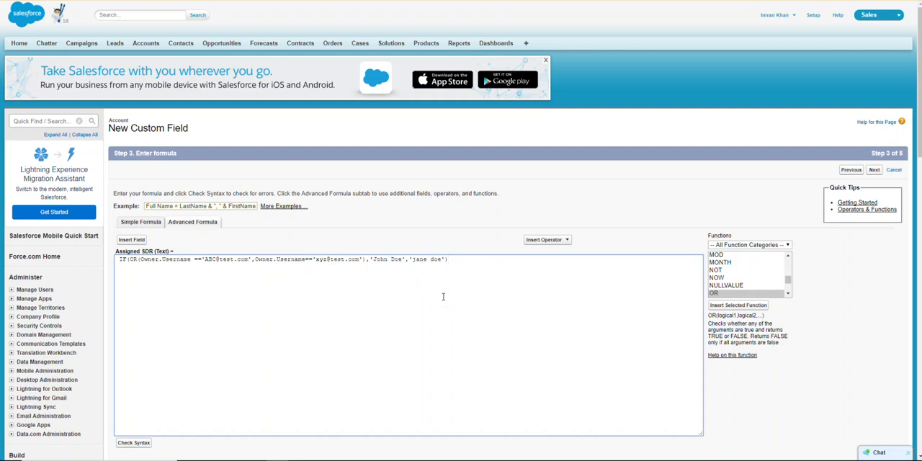
{"action": "scroll", "coordinate": [443, 296], "scroll_direction": "down", "scroll_amount": 2}
{"action": "left_click", "coordinate": [135, 308]}
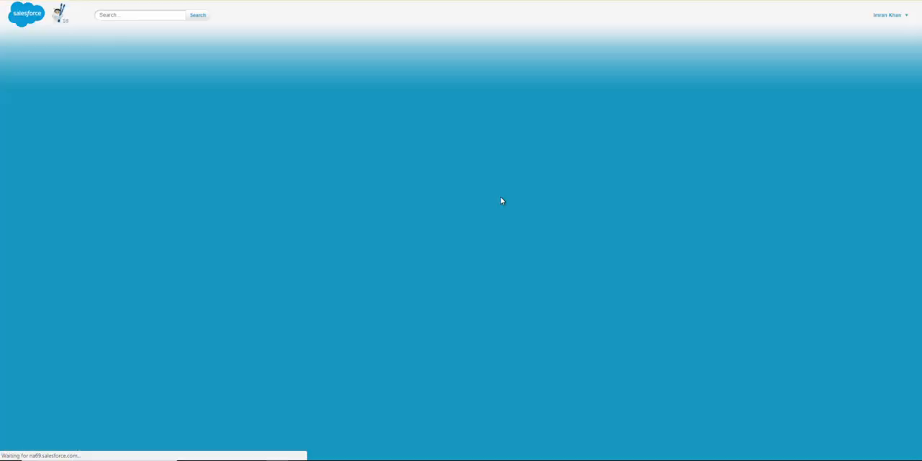
{"action": "scroll", "coordinate": [354, 324], "scroll_direction": "down", "scroll_amount": 1}
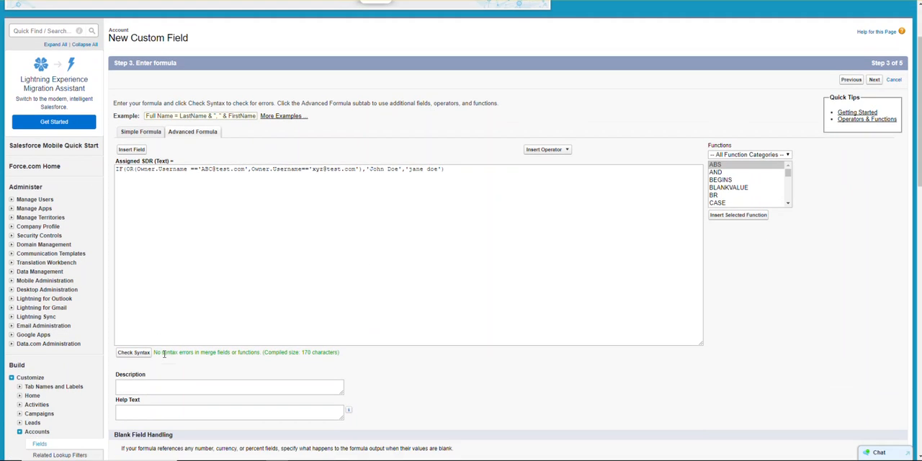
Step: Add an extra closing parenthesis at the end of the formula and check its syntax
{"action": "left_click", "coordinate": [444, 176]}
{"action": "type", "text": ")"}
{"action": "left_click", "coordinate": [133, 353]}
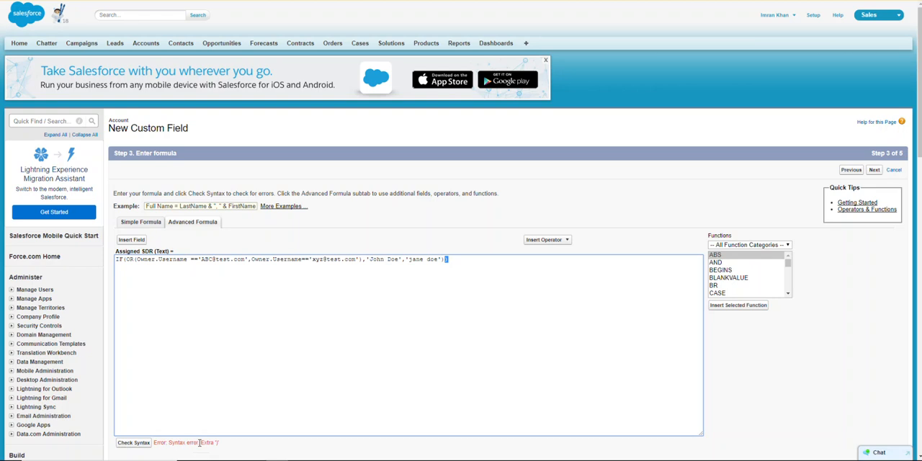
Step: Remove the extra closing parenthesis from the end of the formula and recheck its syntax
{"action": "left_click", "coordinate": [461, 264]}
{"action": "scroll", "coordinate": [325, 332], "scroll_direction": "down", "scroll_amount": 2}
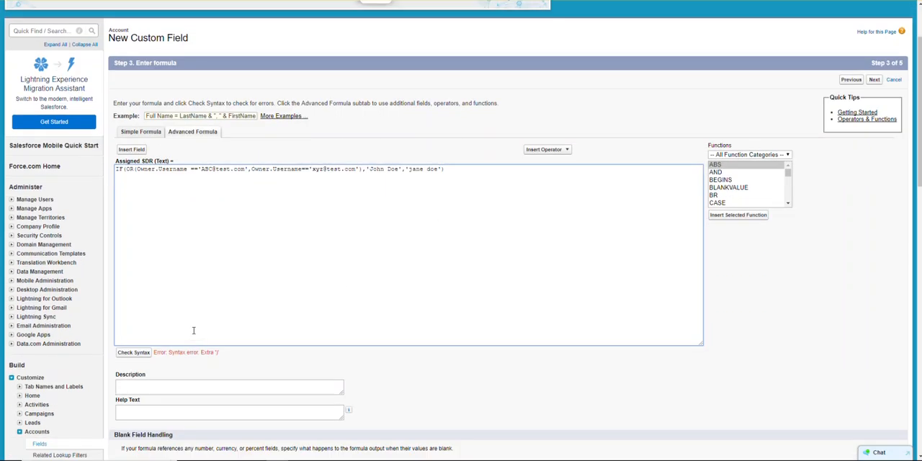
{"action": "left_click", "coordinate": [136, 352]}
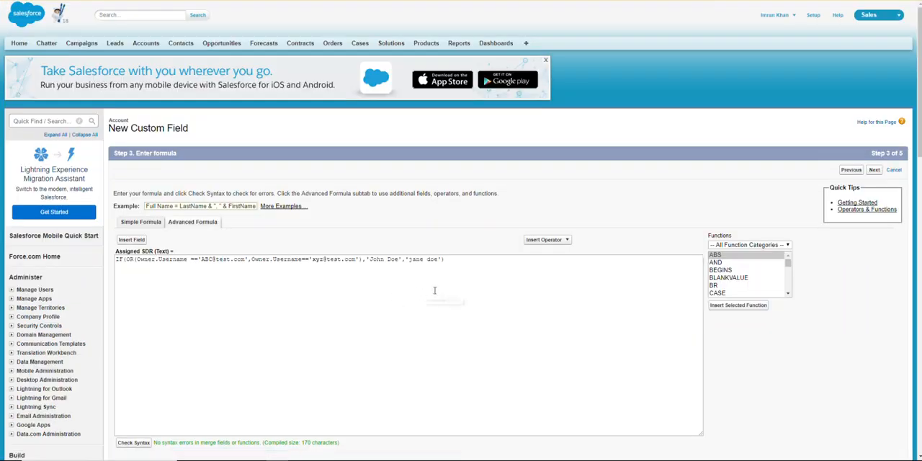
Step: Set blank field handling to "Treat blank fields as blanks" and continue to field-level security
{"action": "scroll", "coordinate": [462, 295], "scroll_direction": "down", "scroll_amount": 4}
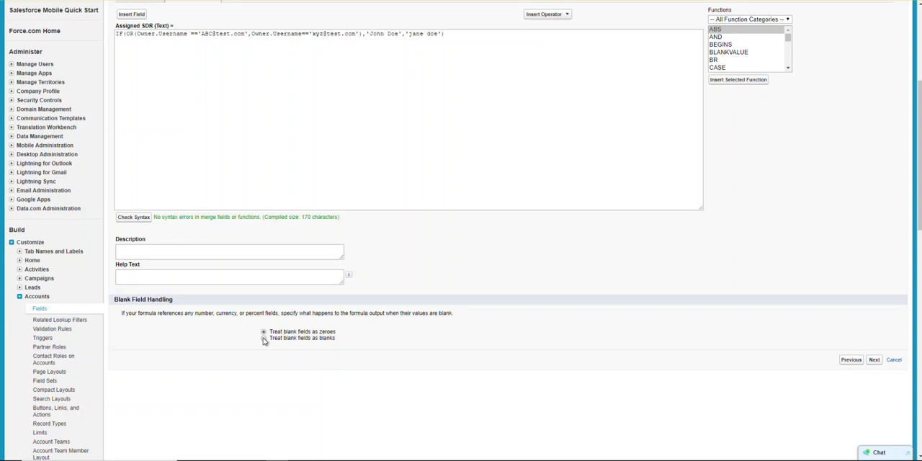
{"action": "left_click", "coordinate": [263, 339]}
{"action": "left_click", "coordinate": [874, 359]}
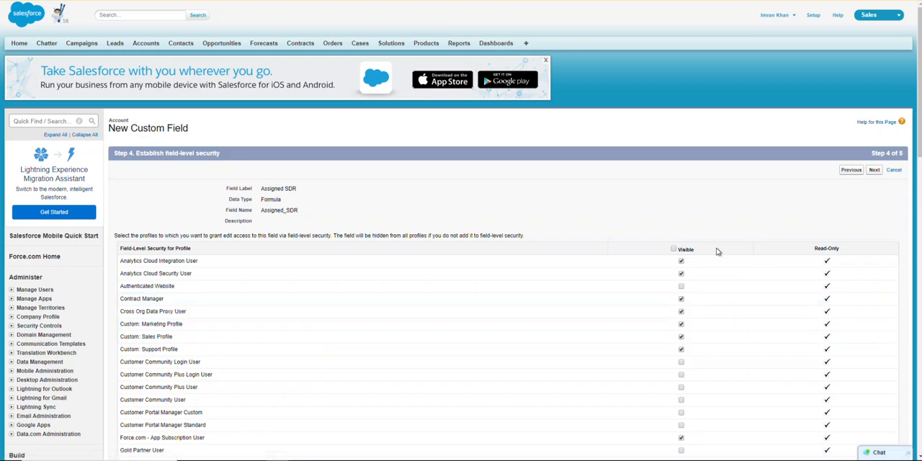
Step: Accept the default profile visibility, keep the field on all four account page layouts, and save it
{"action": "scroll", "coordinate": [655, 260], "scroll_direction": "down", "scroll_amount": 1}
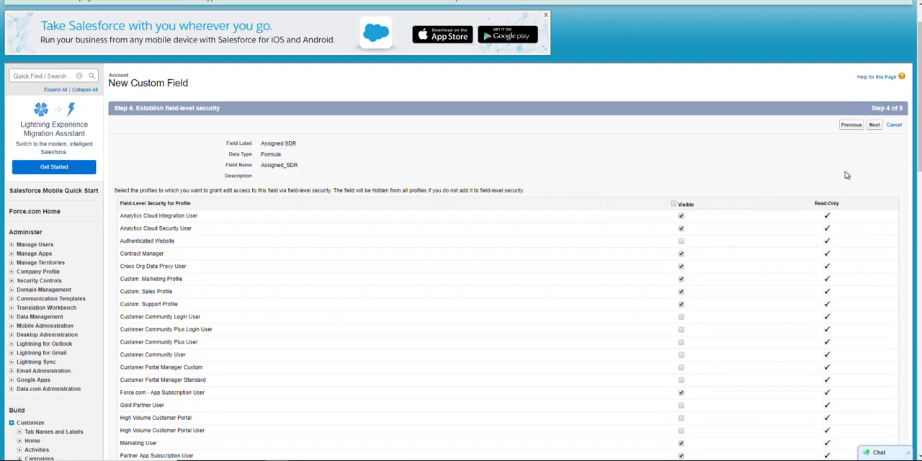
{"action": "left_click", "coordinate": [875, 126]}
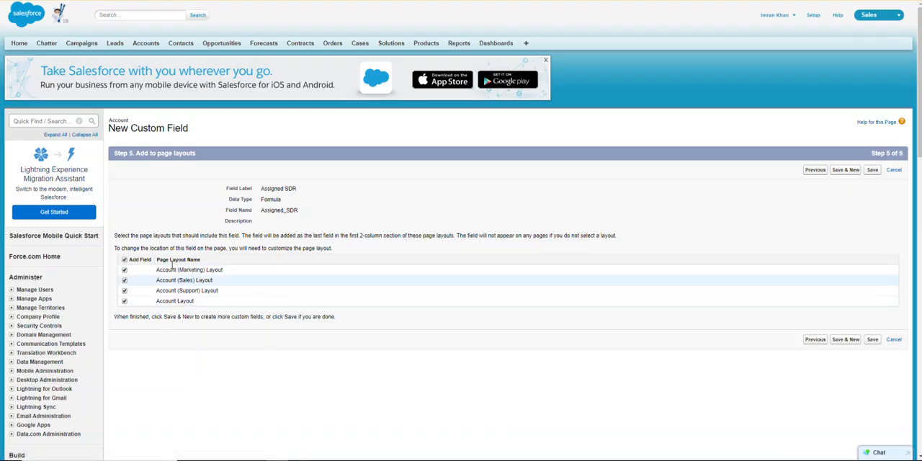
{"action": "left_click", "coordinate": [872, 171]}
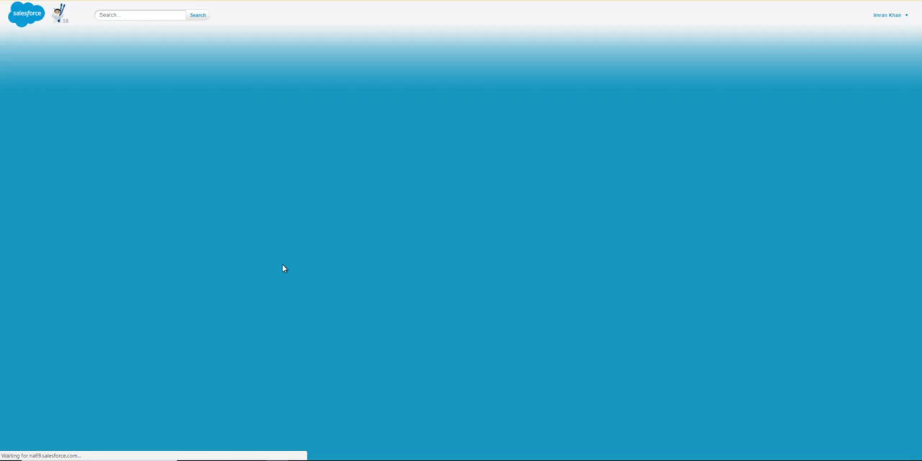